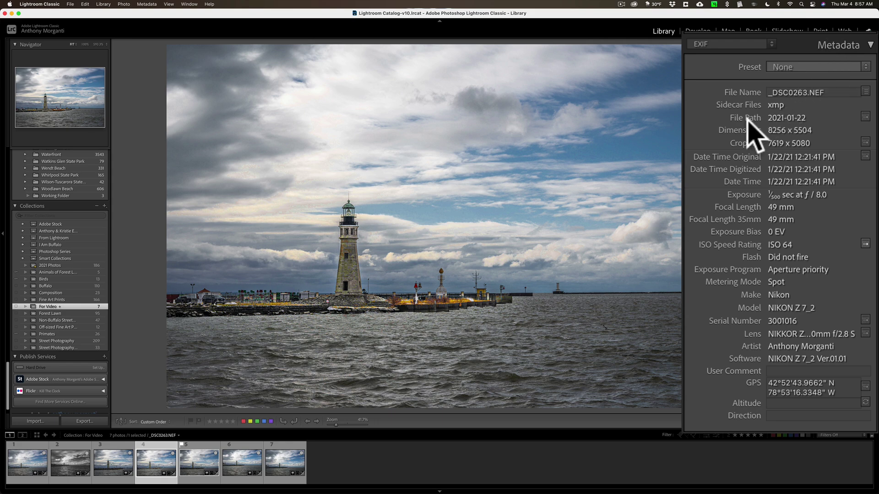
Step: Reveal the lighthouse photo's file and crop view, then filter the catalog to its capture date
{"action": "left_click", "coordinate": [865, 117]}
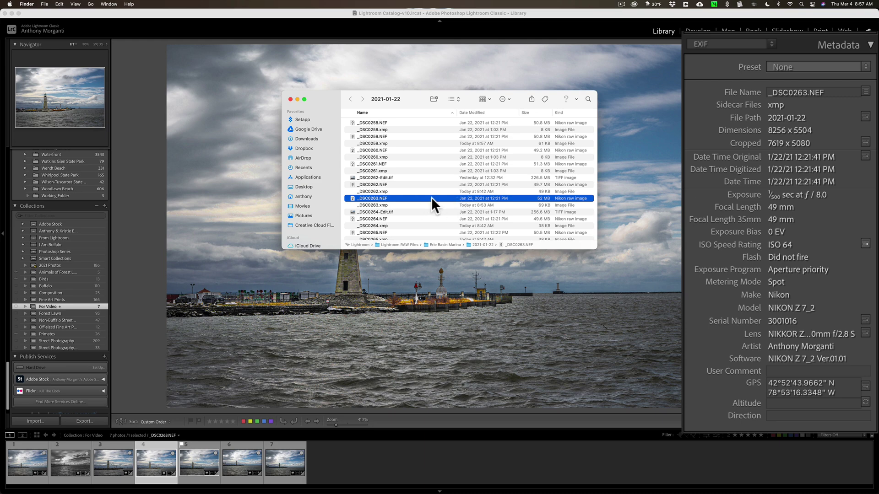
{"action": "left_click", "coordinate": [290, 99]}
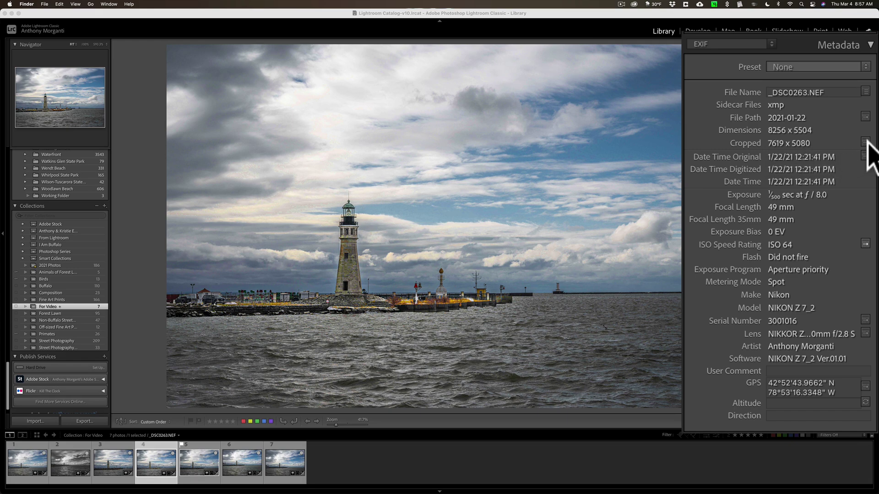
{"action": "key", "text": "r"}
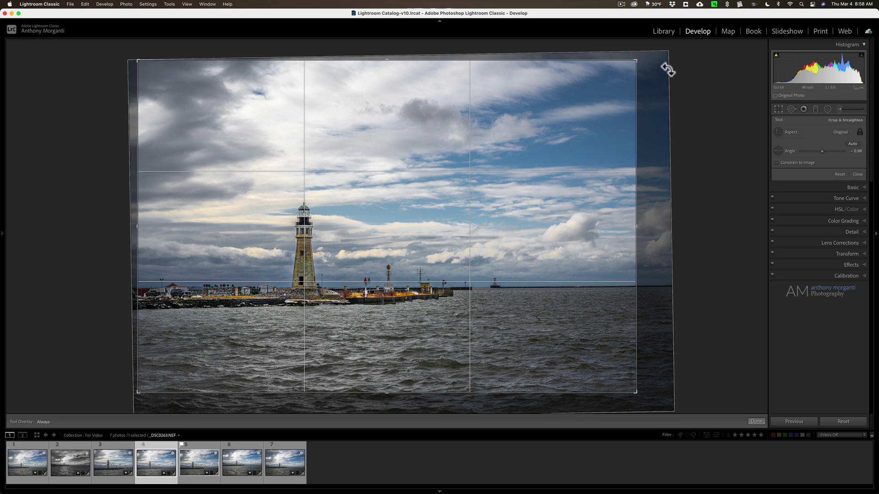
{"action": "left_click", "coordinate": [667, 31]}
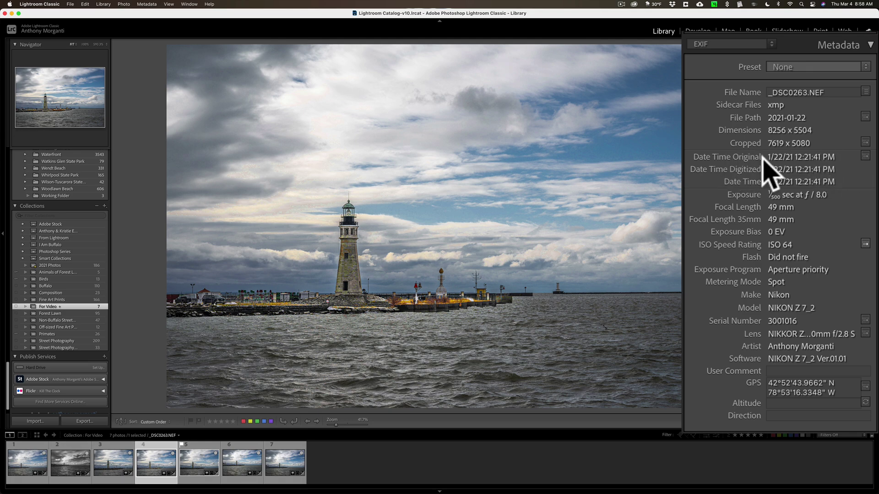
{"action": "left_click", "coordinate": [864, 156]}
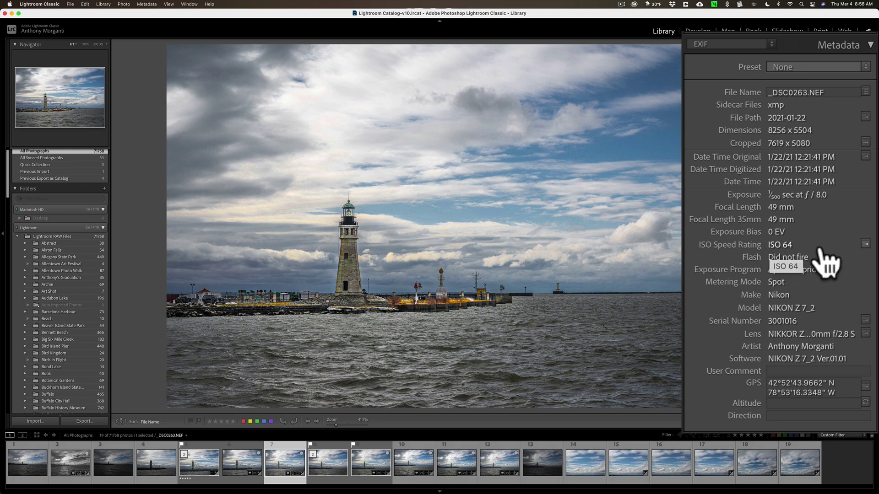
Step: Filter the catalog to ISO 64, then to the Nikon Z 7_2 serial number (347 photos)
{"action": "left_click", "coordinate": [865, 245]}
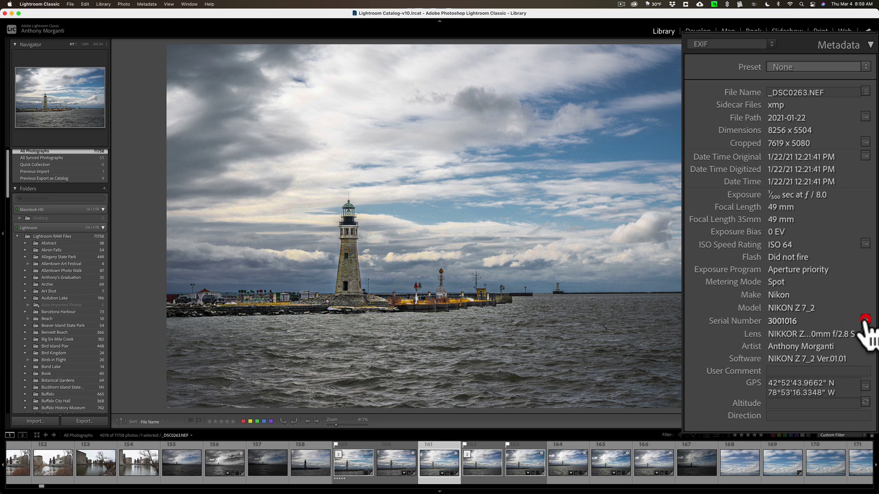
{"action": "left_click", "coordinate": [864, 319]}
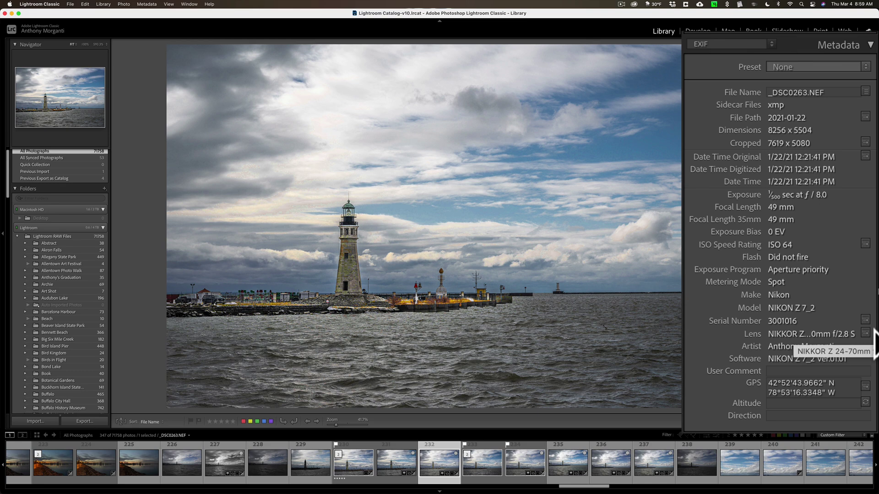
Step: Filter the catalog to the NIKKOR Z 24-70mm f/2.8 S lens, leaving 544 photos
{"action": "left_click", "coordinate": [865, 333]}
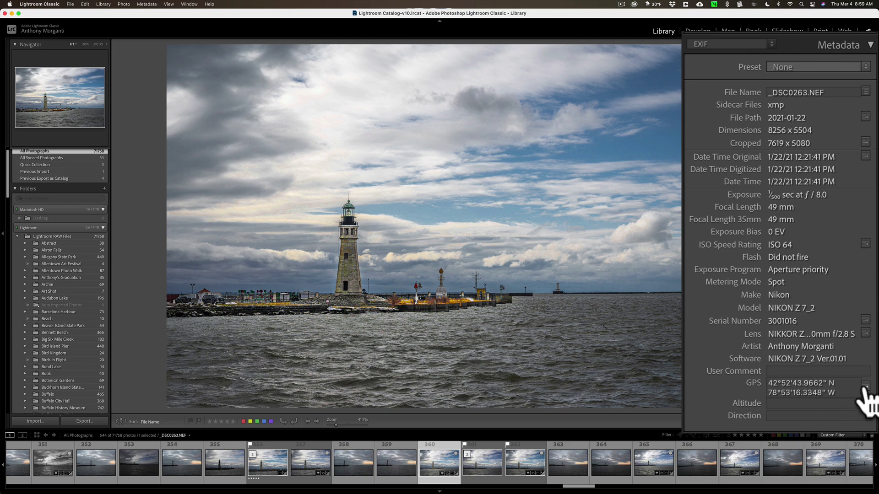
Step: Open the Map at the photo's GPS location beside the Buffalo River, Buffalo, New York
{"action": "left_click", "coordinate": [862, 313]}
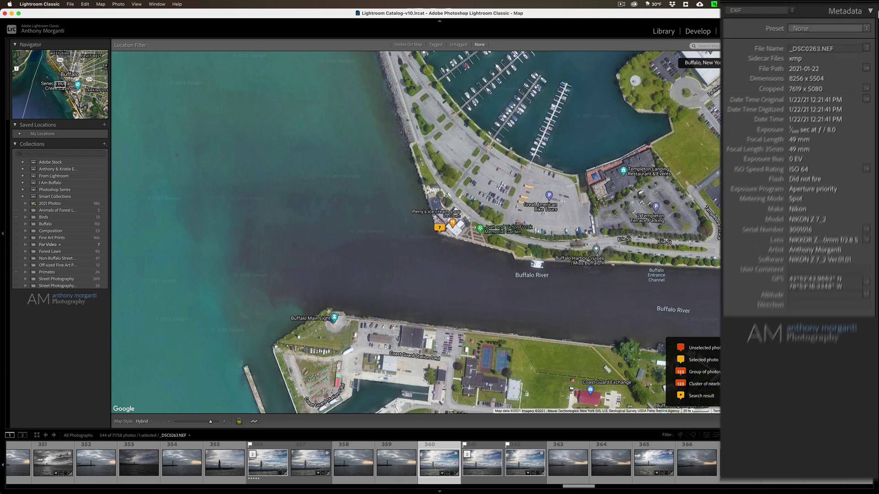
Step: Switch the Metadata panel preset to IPTC, then to EXIF and IPTC
{"action": "left_click", "coordinate": [788, 8]}
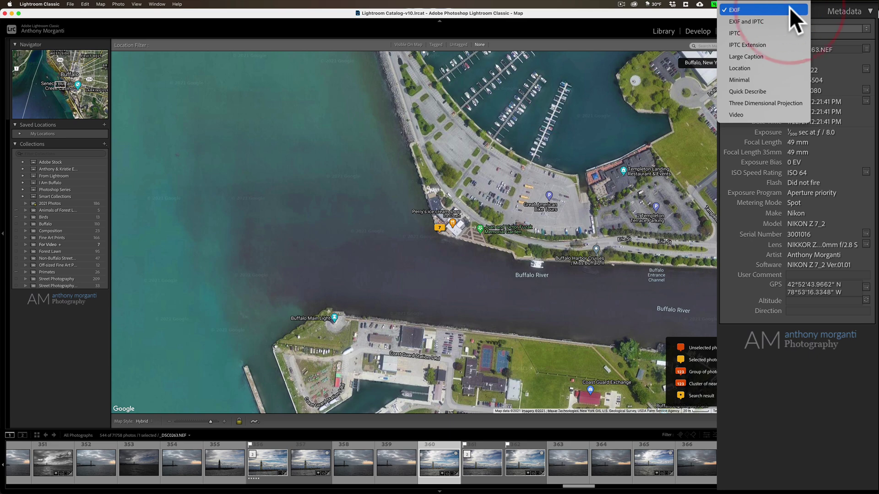
{"action": "left_click", "coordinate": [749, 32]}
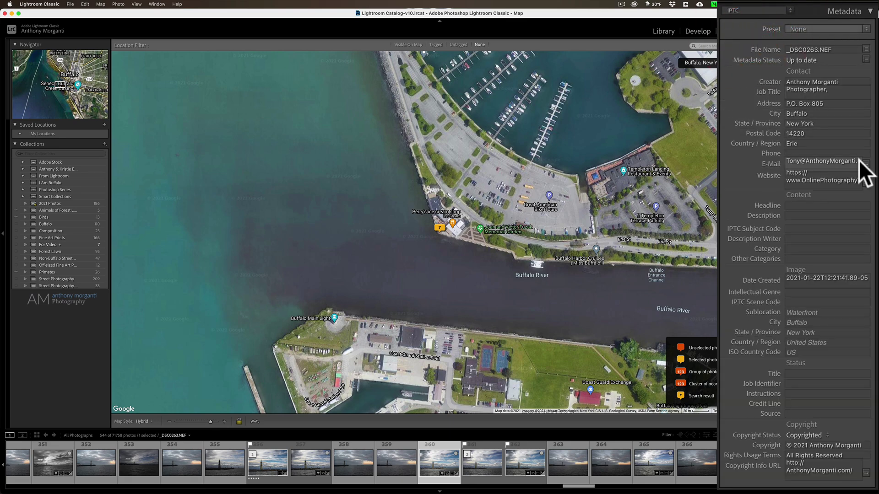
{"action": "left_click", "coordinate": [758, 10]}
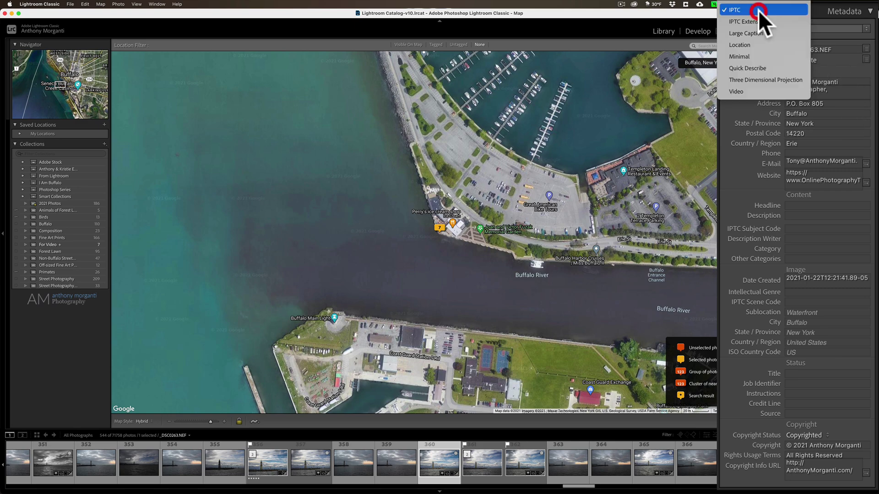
{"action": "left_click", "coordinate": [756, 1]}
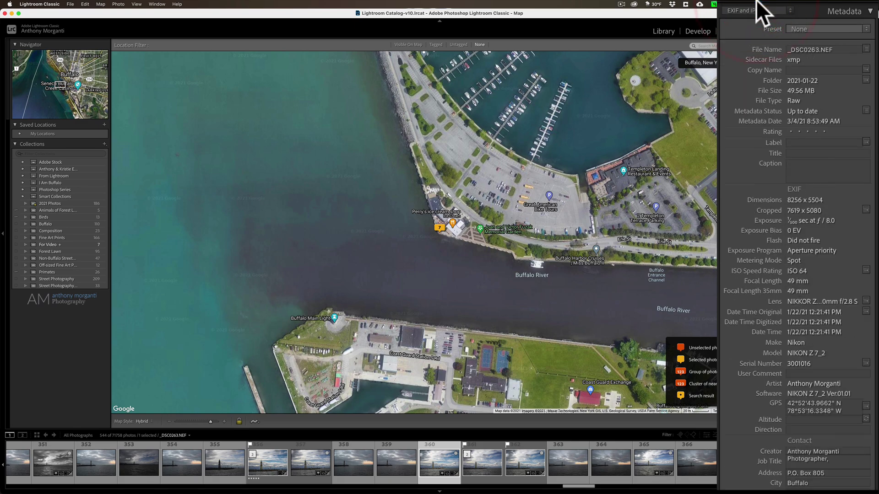